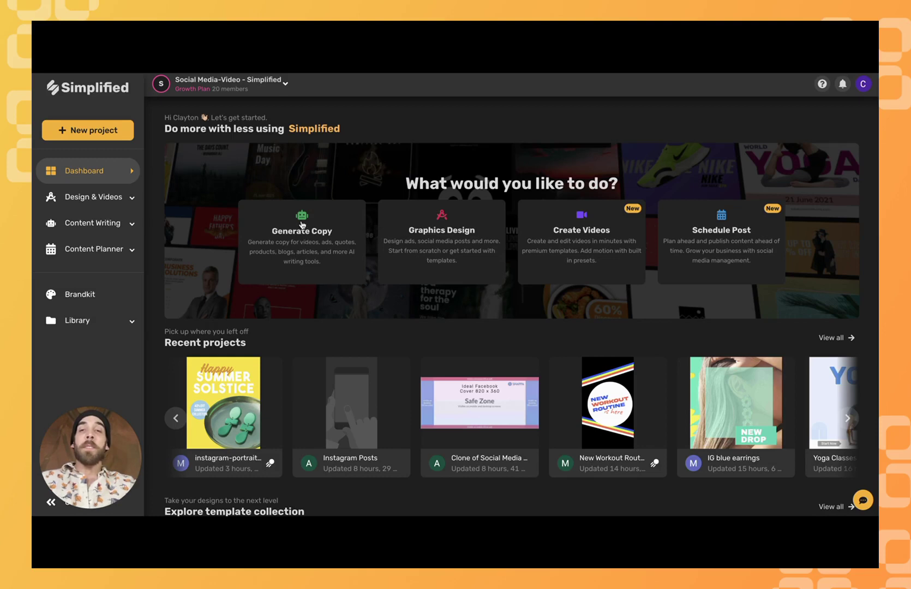
Step: Open the Cancellation Email template via Generate Copy's template gallery and check its English output language
left_click(304, 254)
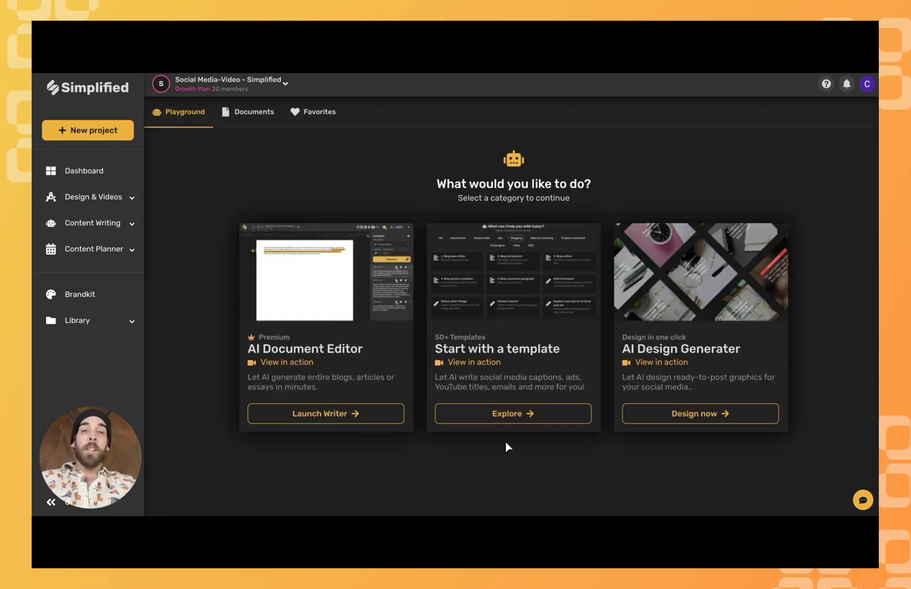
left_click(501, 415)
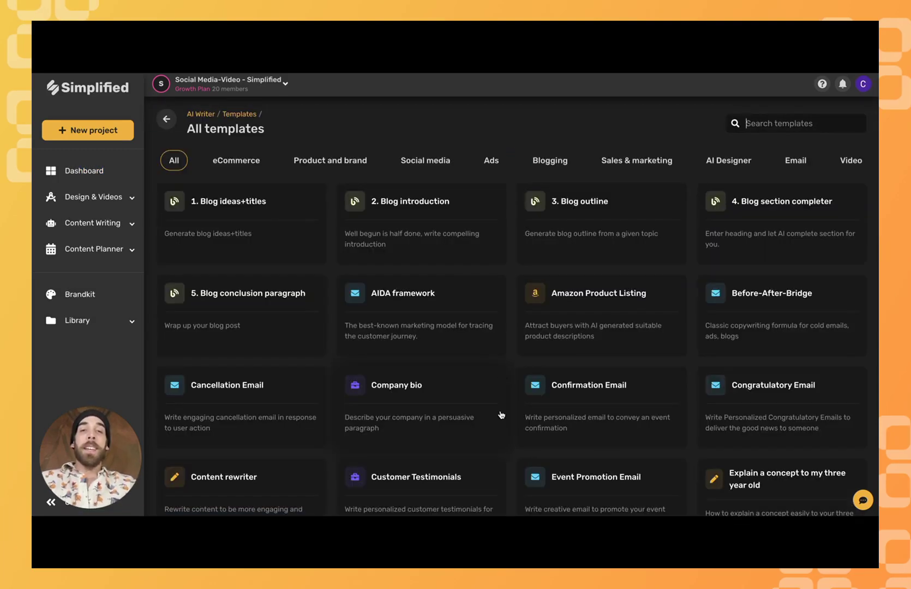
scroll(514, 245, "down", 3)
scroll(514, 245, "down", 3)
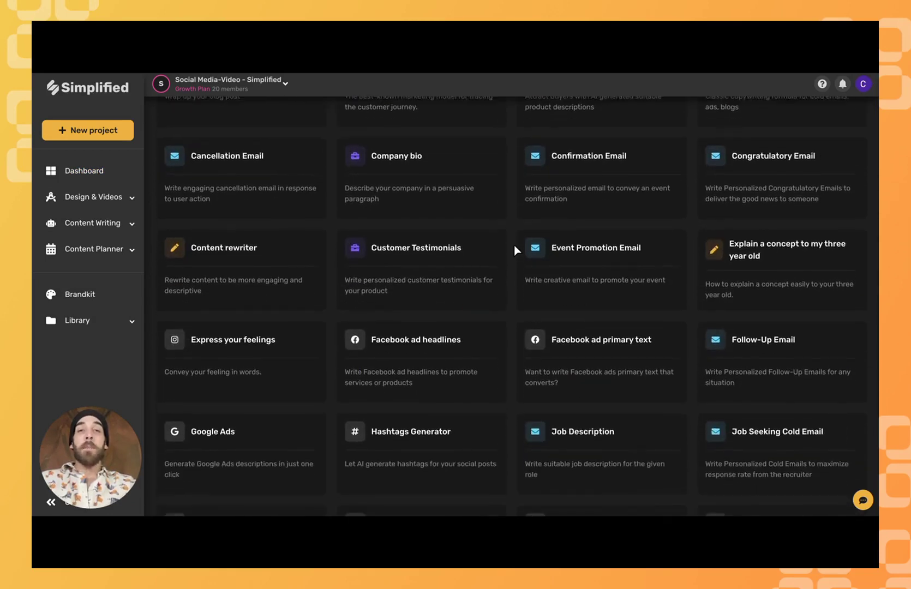
scroll(513, 245, "down", 1)
scroll(514, 244, "up", 7)
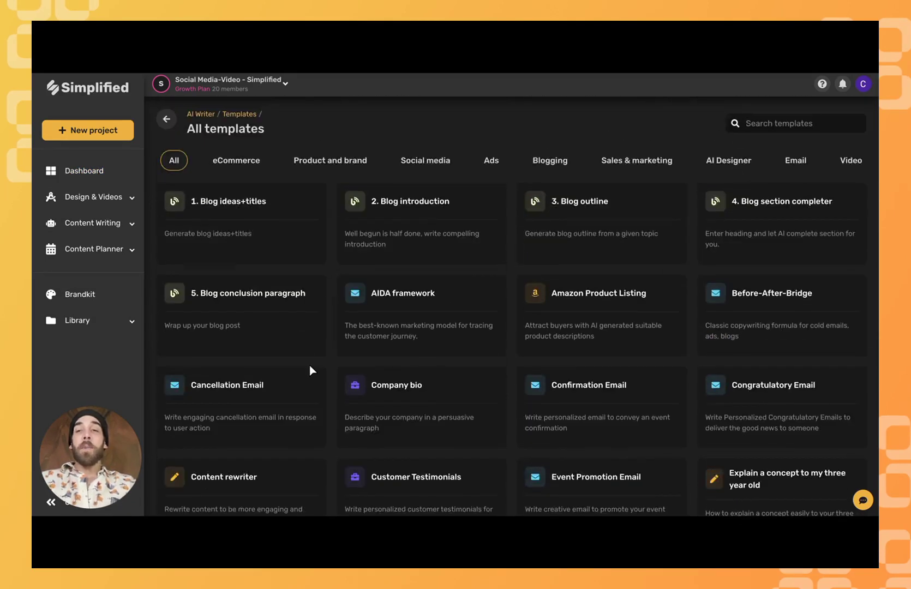
left_click(257, 392)
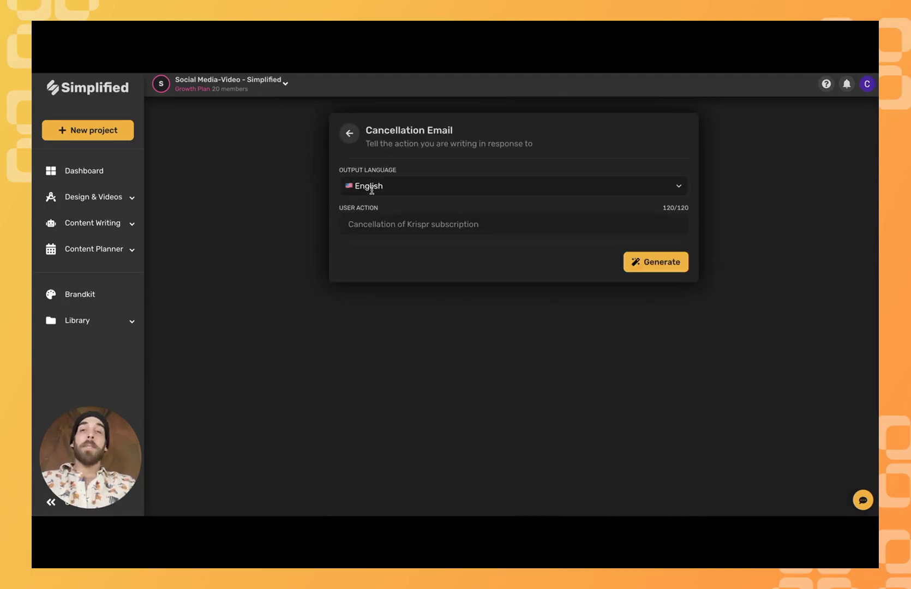
left_click(399, 189)
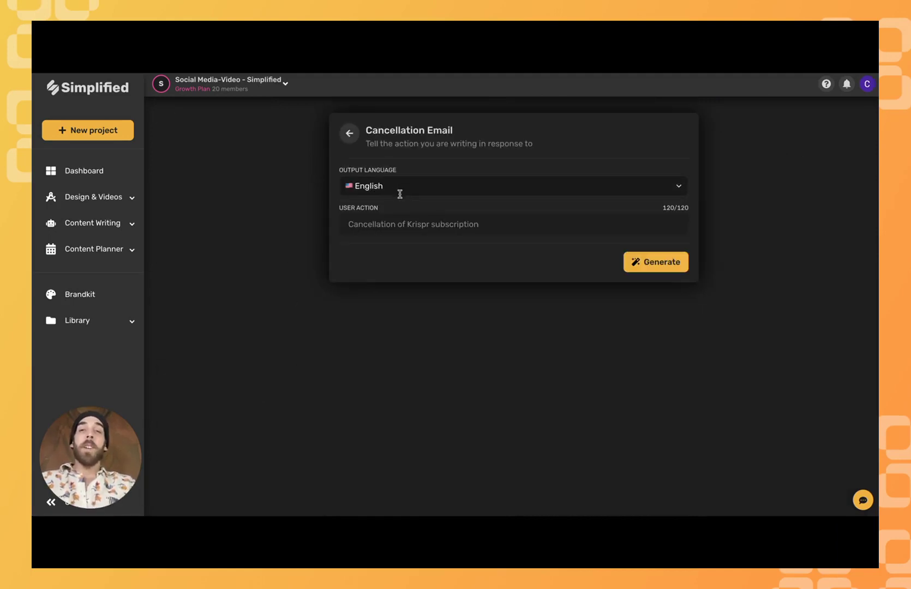
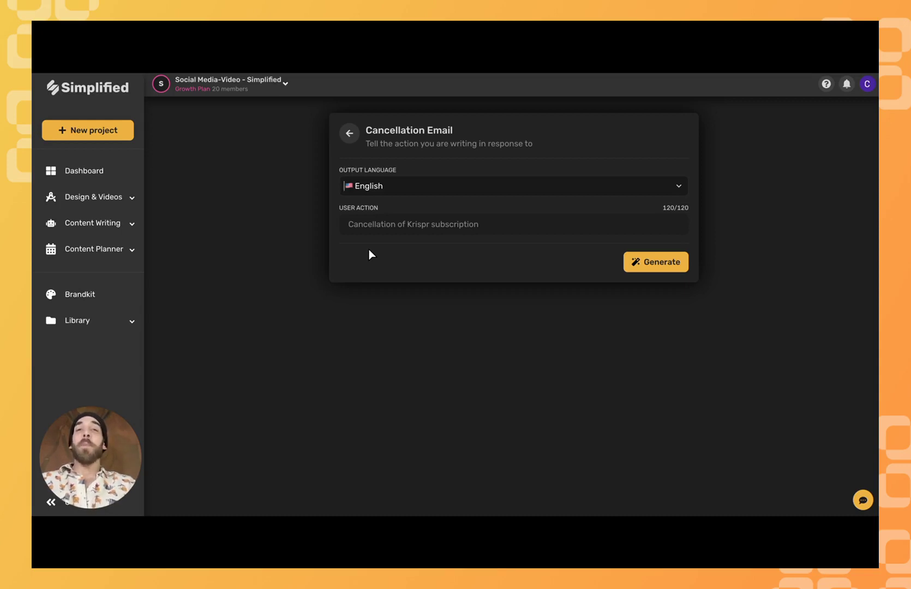
Step: Generate Cancellation Email replies to 'I would like to cancel my gym membership'
left_click(412, 224)
type("I would like to cancel my gym membership")
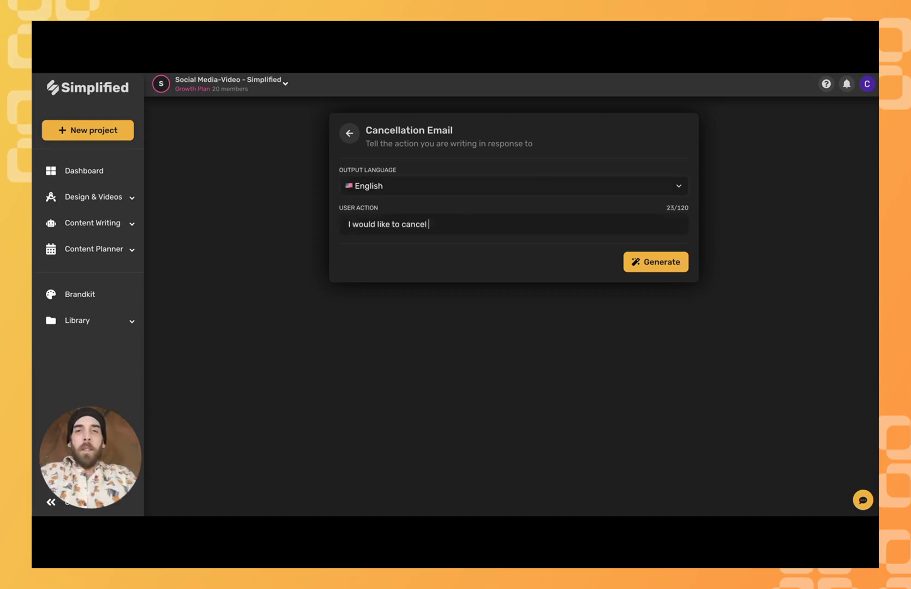
left_click(655, 262)
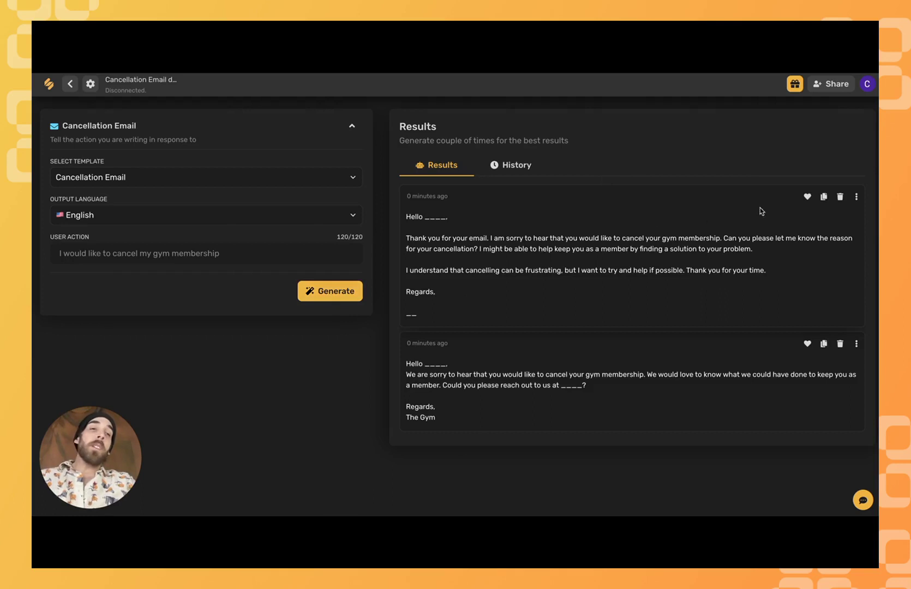
Step: Mark the first generated gym cancellation draft as a favorite
left_click(807, 196)
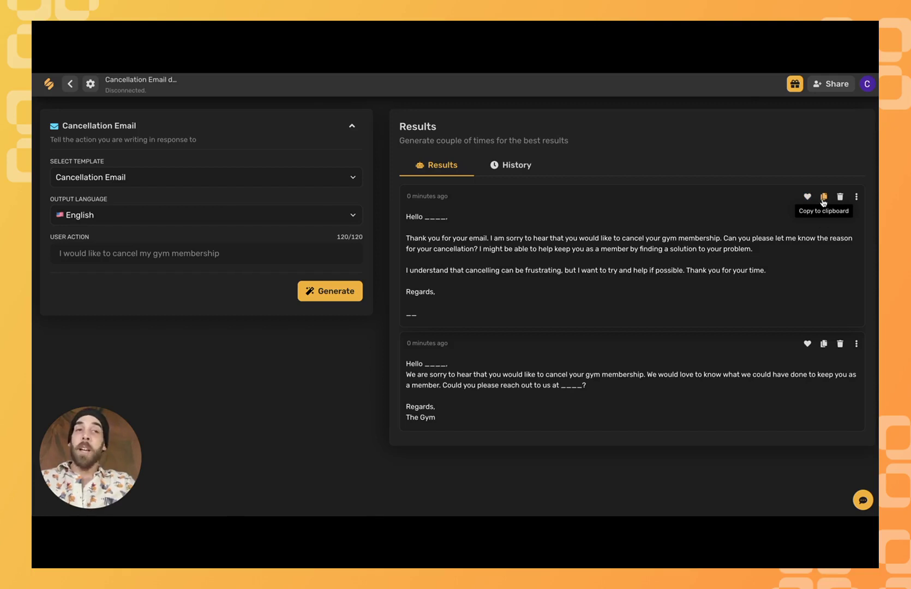
Step: Check the first draft's options menu, then put its text into edit mode
left_click(857, 197)
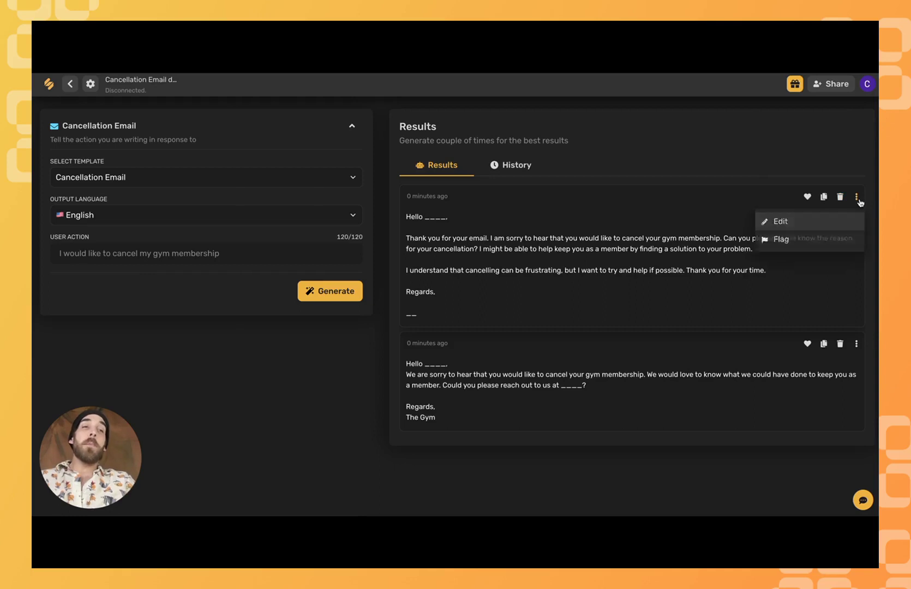
left_click(708, 201)
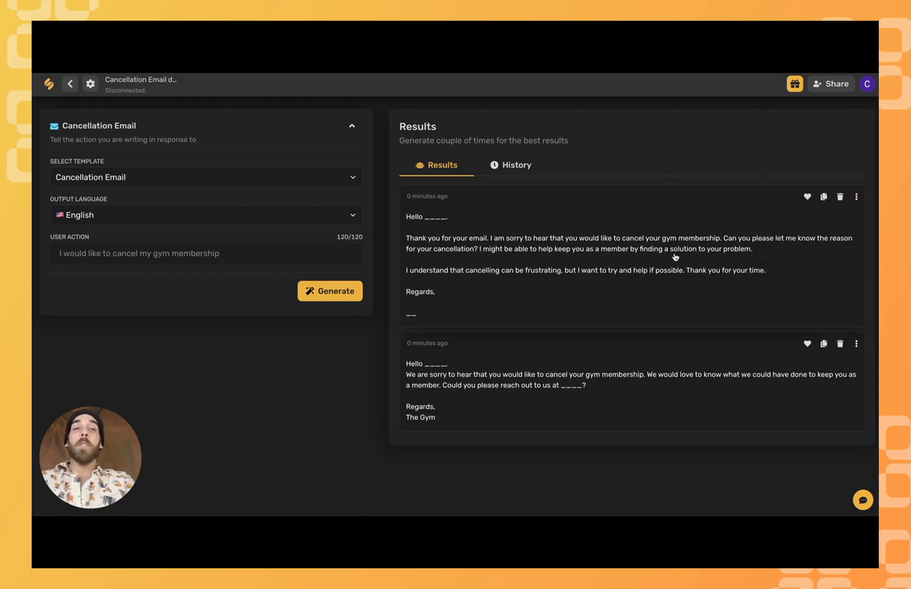
left_click(675, 385)
left_click(662, 267)
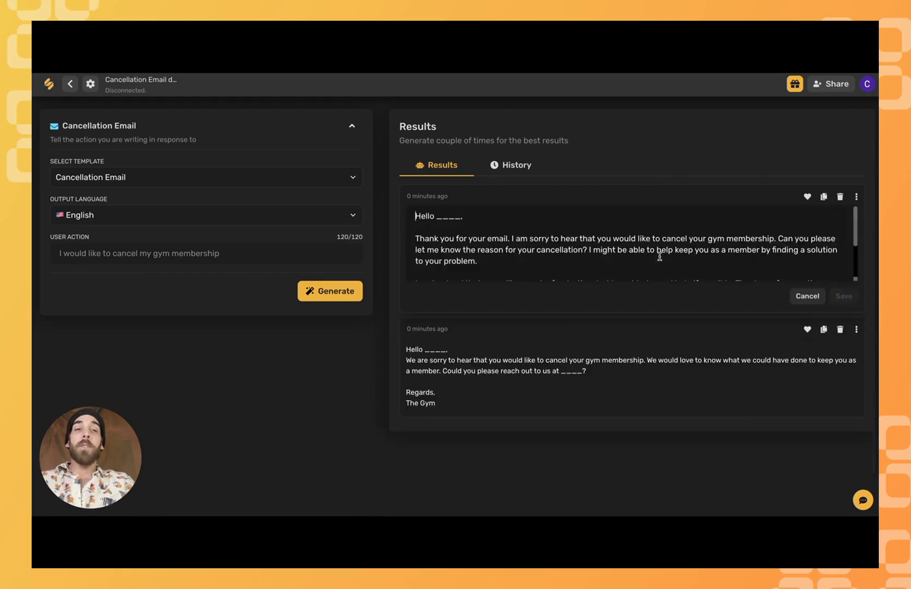